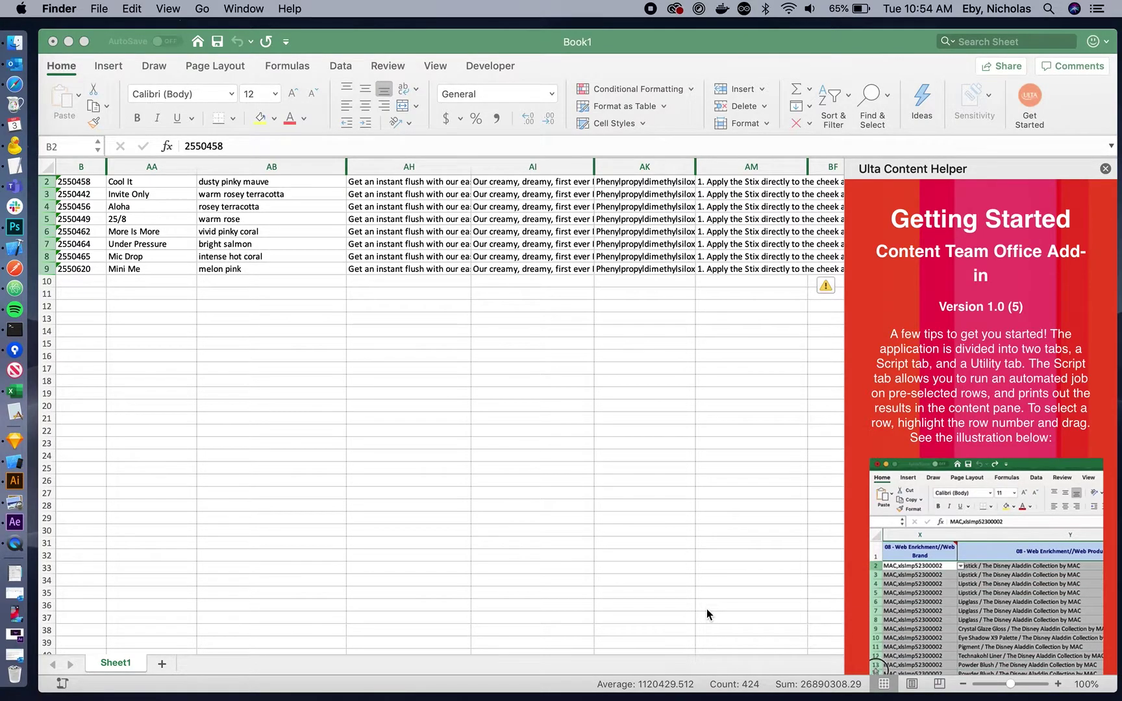
- Close the Ulta Content Helper add-in pane and open it again
left_click(1029, 100)
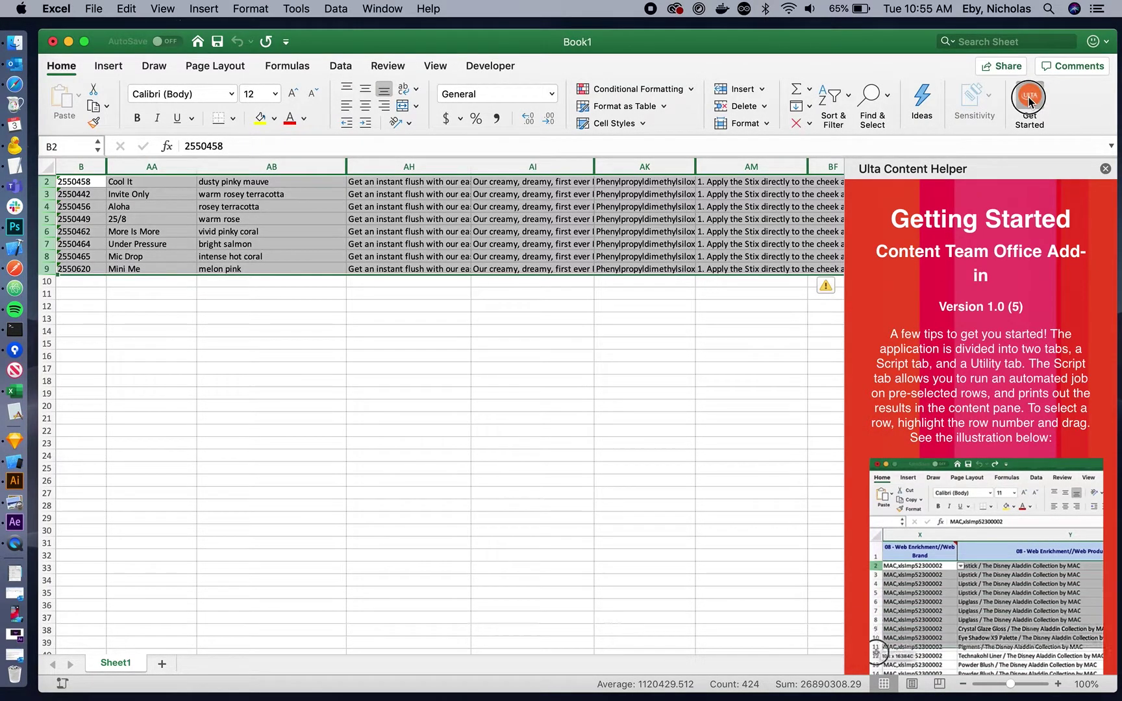
left_click(1105, 169)
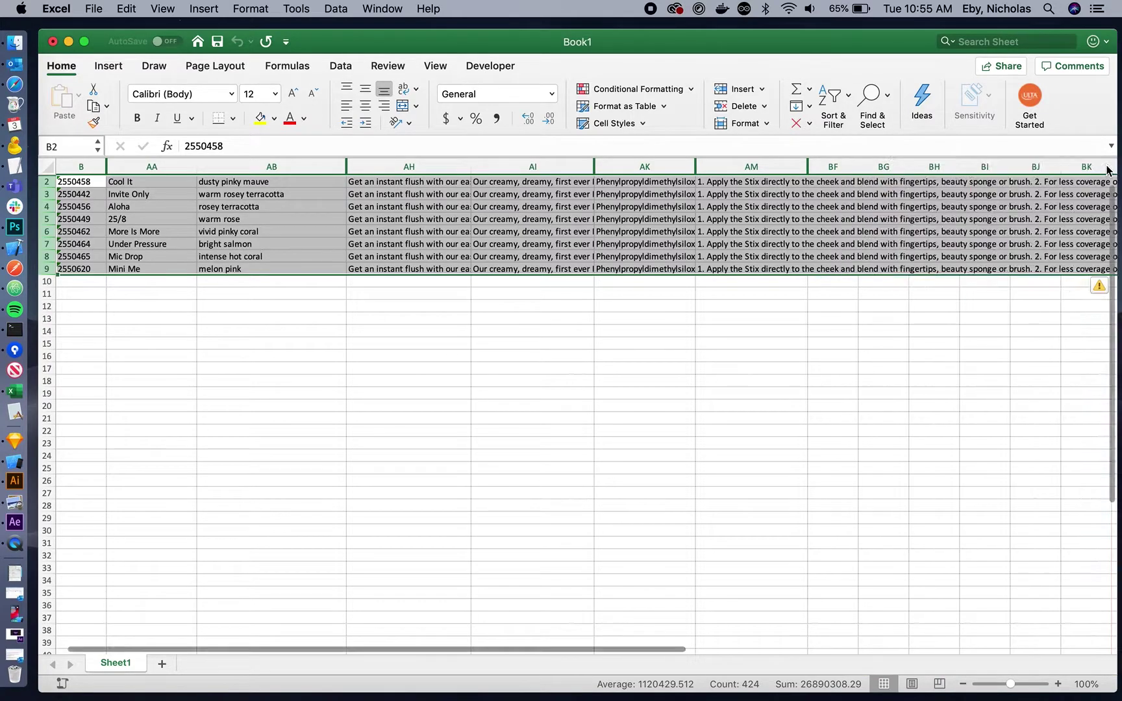
left_click(1033, 97)
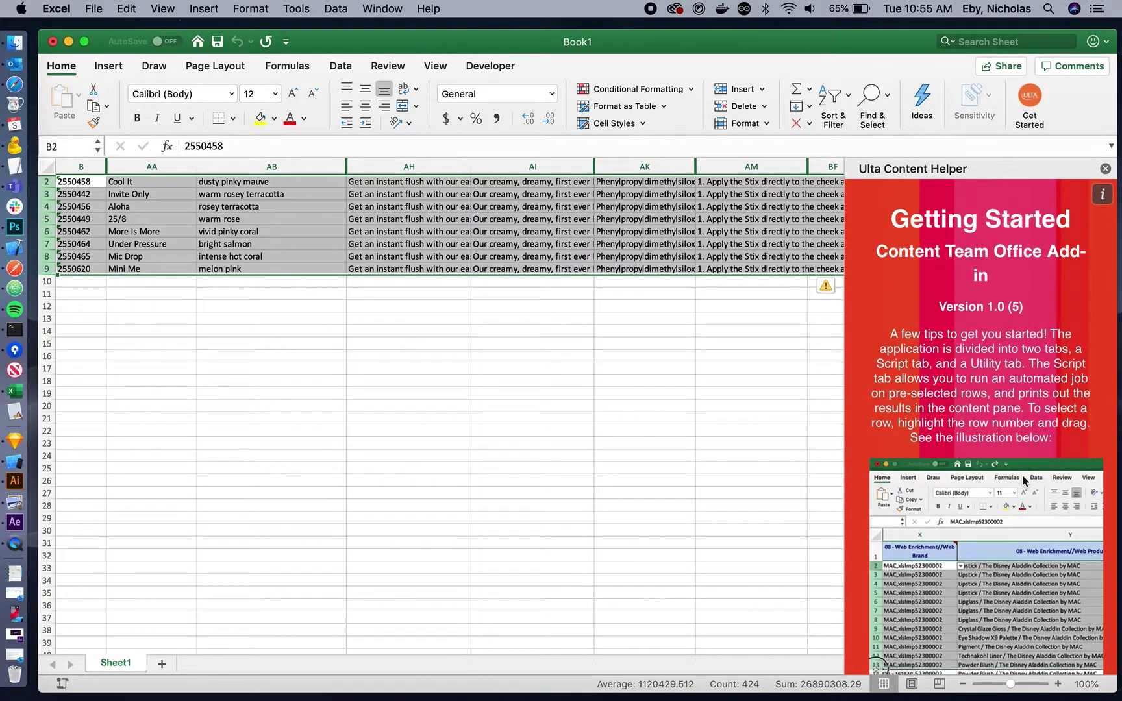
- Read through the add-in's Getting Started page and continue to its script screen
scroll(1024, 482, "down", 1)
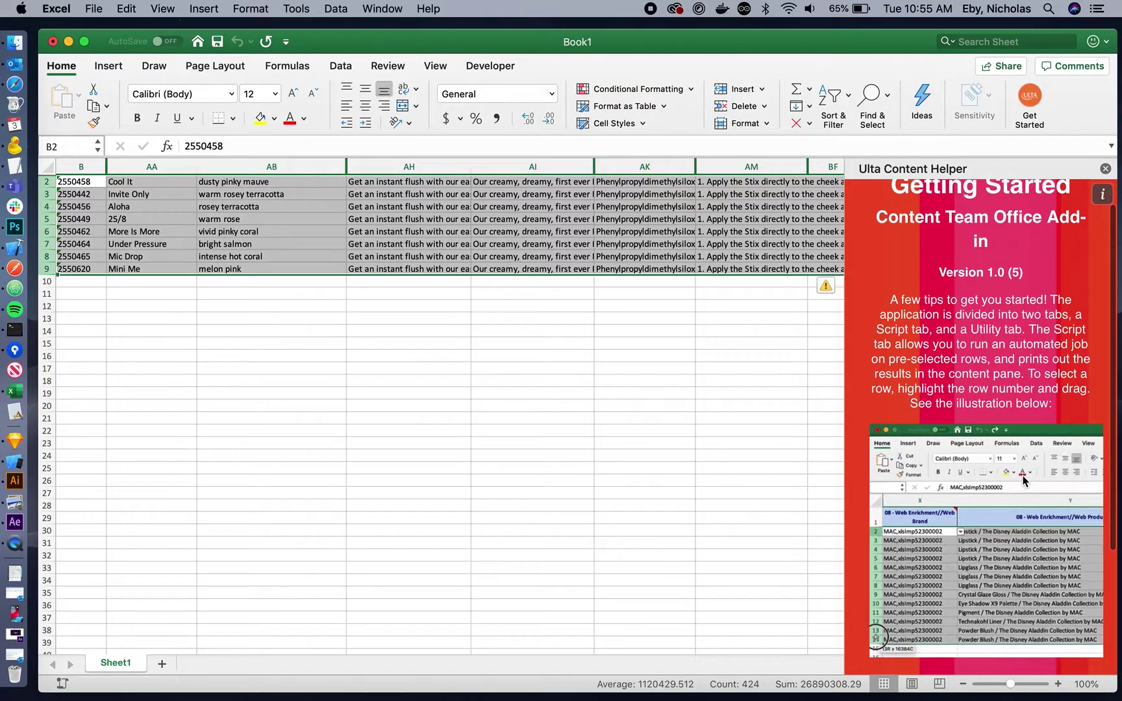
scroll(1023, 482, "up", 1)
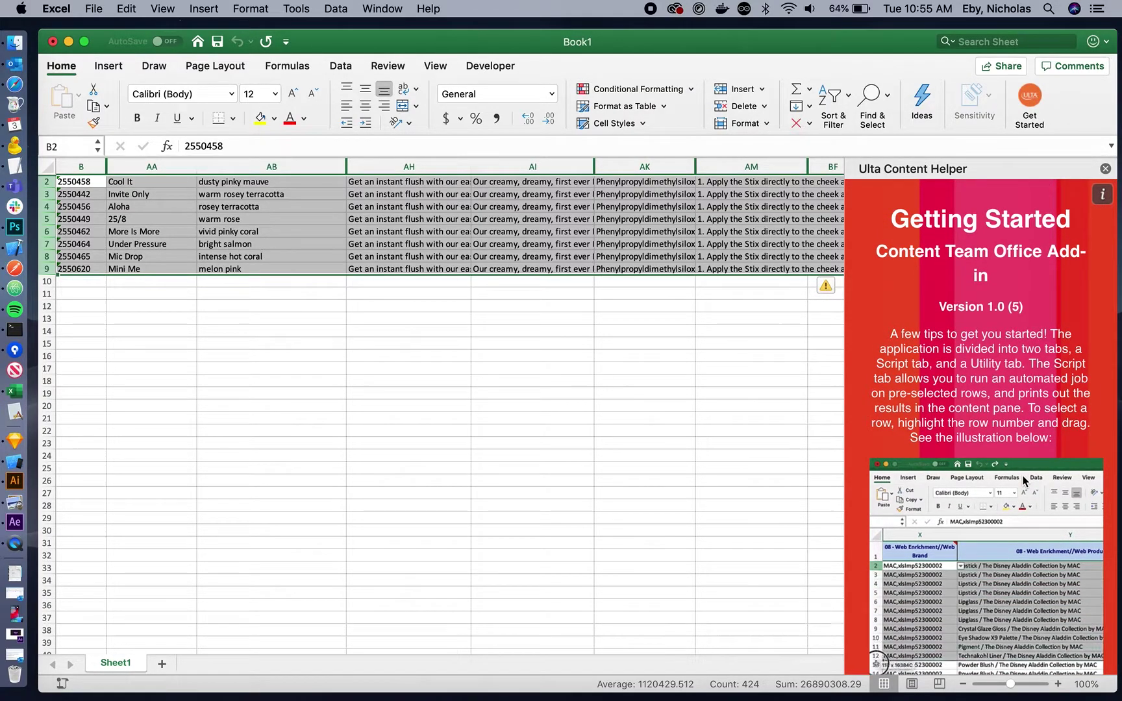
scroll(1023, 481, "down", 5)
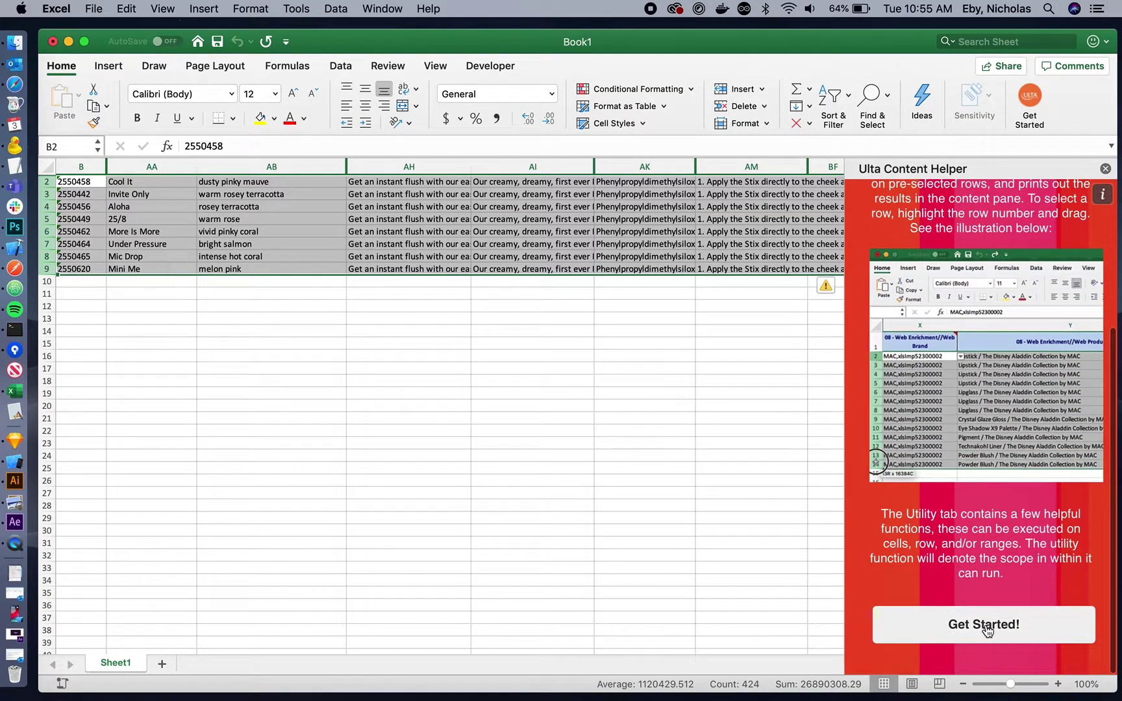
scroll(986, 627, "up", 5)
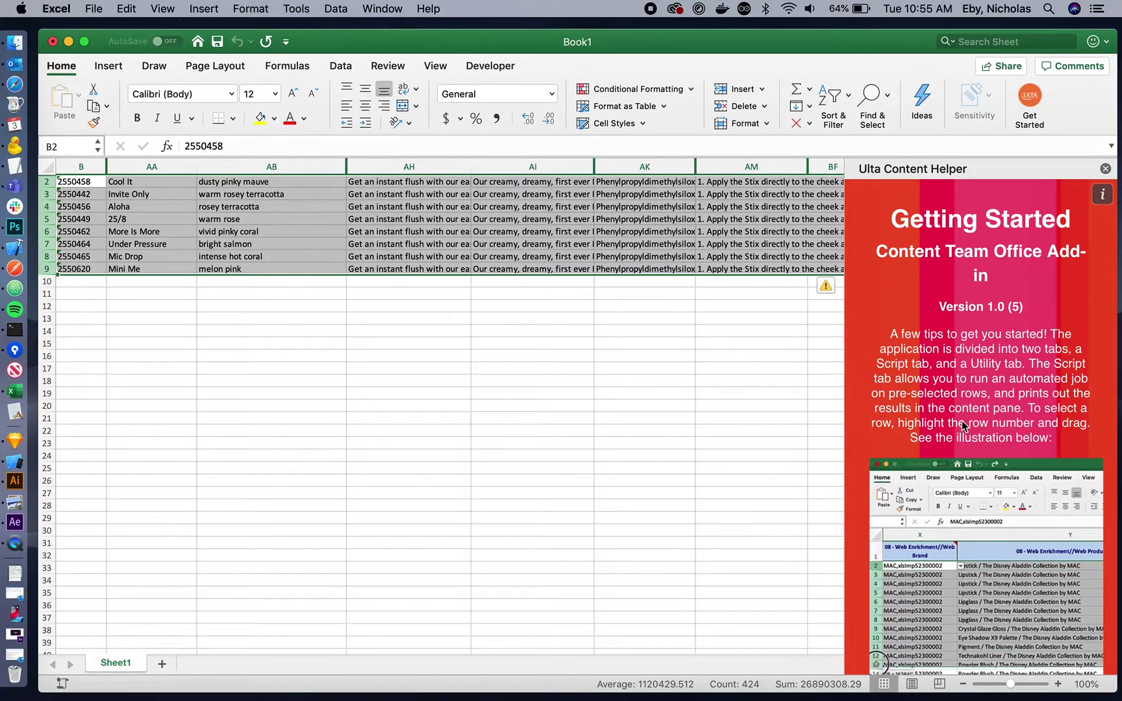
scroll(963, 426, "down", 5)
left_click(992, 623)
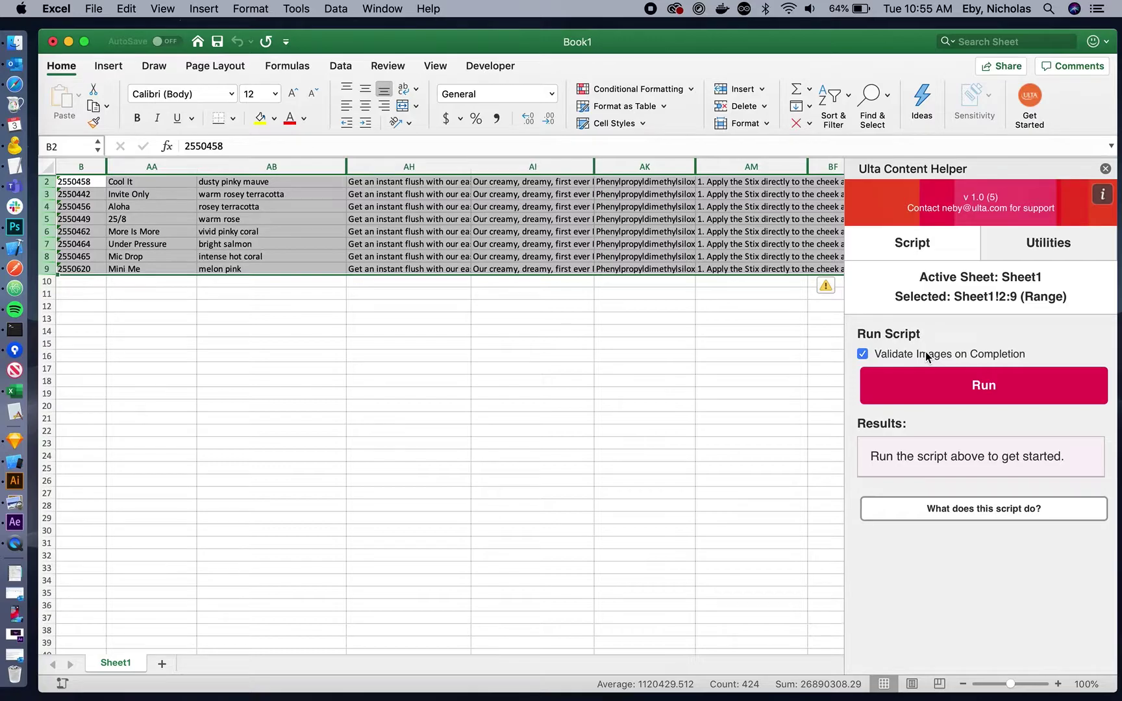
- Run the content script with image validation on rows 2 to 9 and look through the resulting product images
left_click_drag(47, 185, 46, 270)
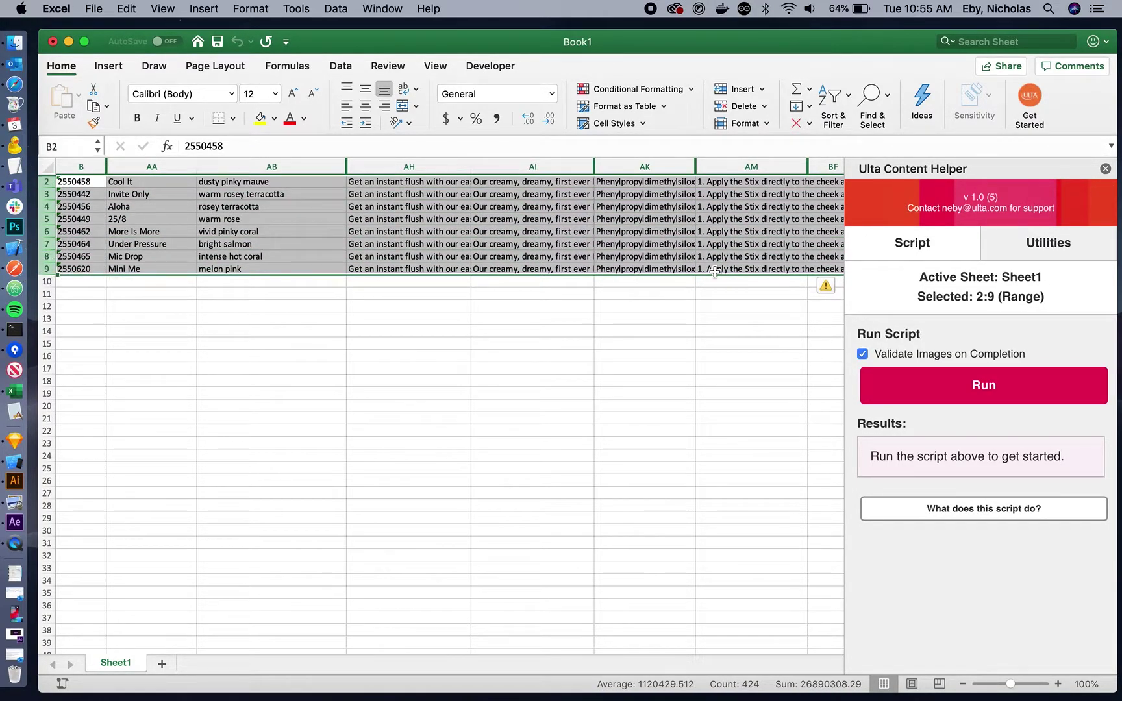
left_click(988, 388)
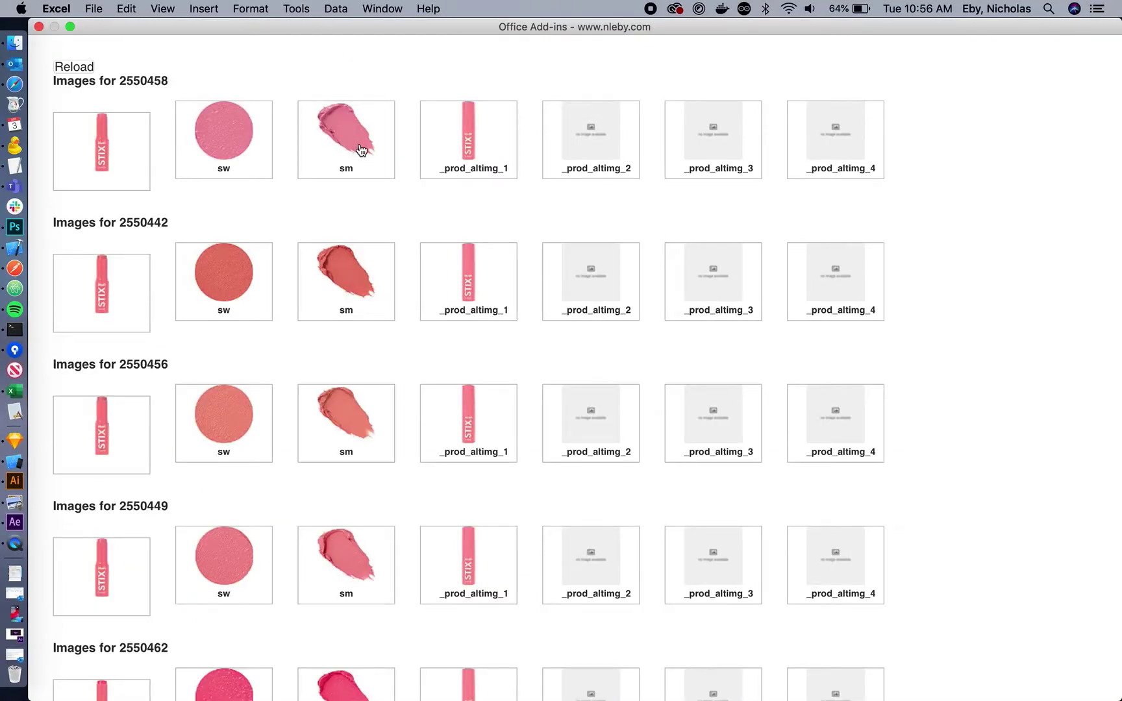
scroll(456, 310, "down", 8)
scroll(456, 313, "up", 7)
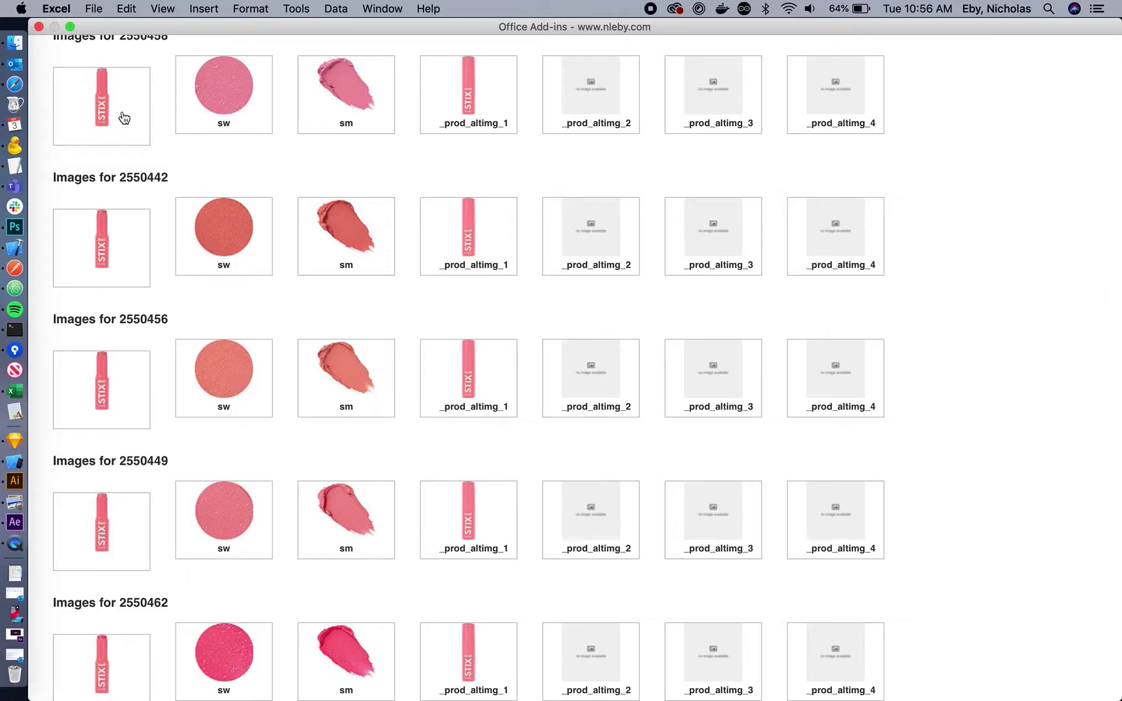
scroll(122, 115, "down", 5)
scroll(123, 117, "up", 4)
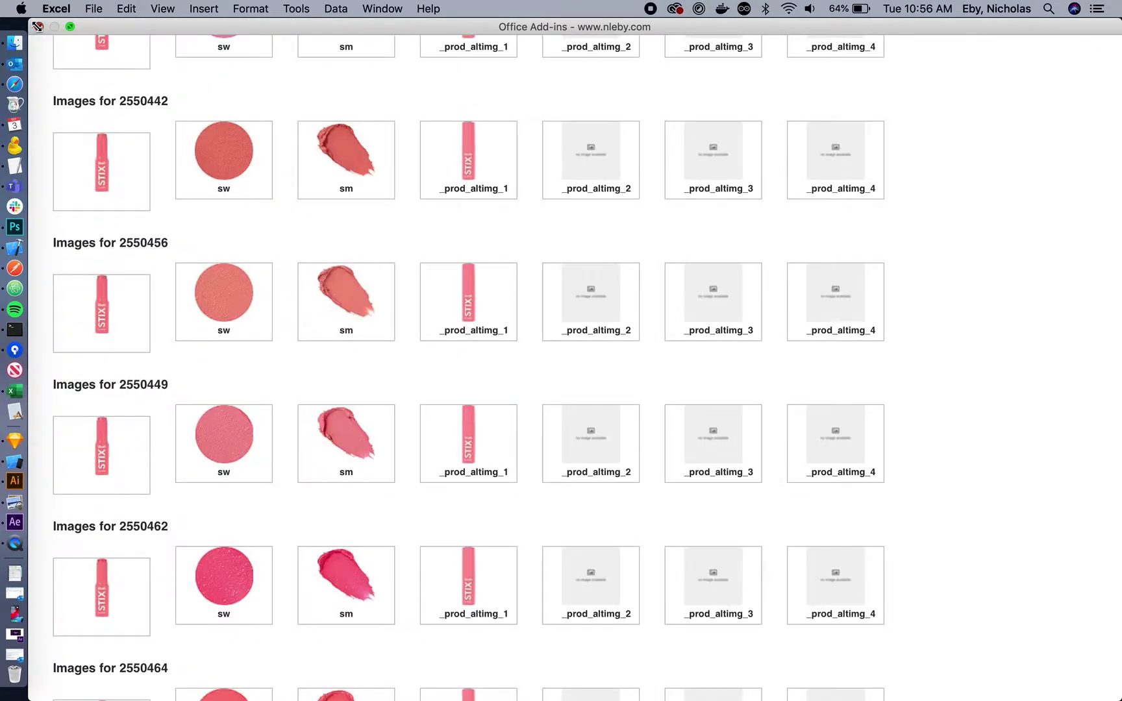
left_click(38, 26)
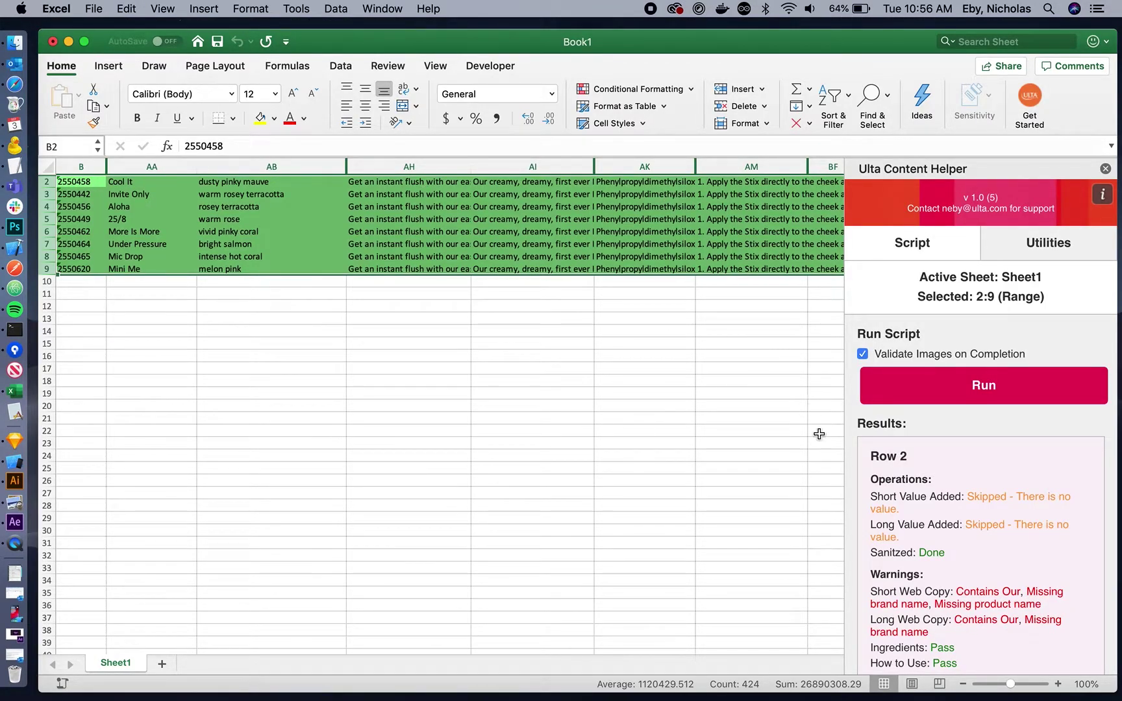
- Examine the script's per-row results, including the operations and the web copy, ingredients and how-to-use warnings
scroll(977, 473, "down", 4)
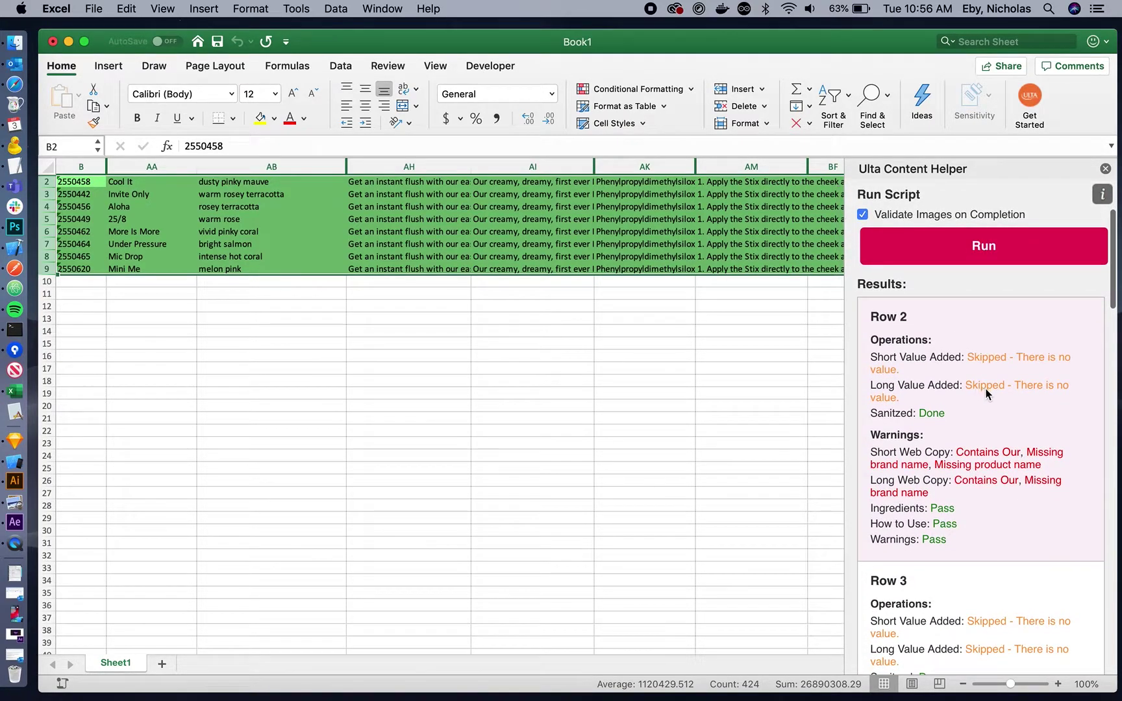
scroll(996, 426, "down", 3)
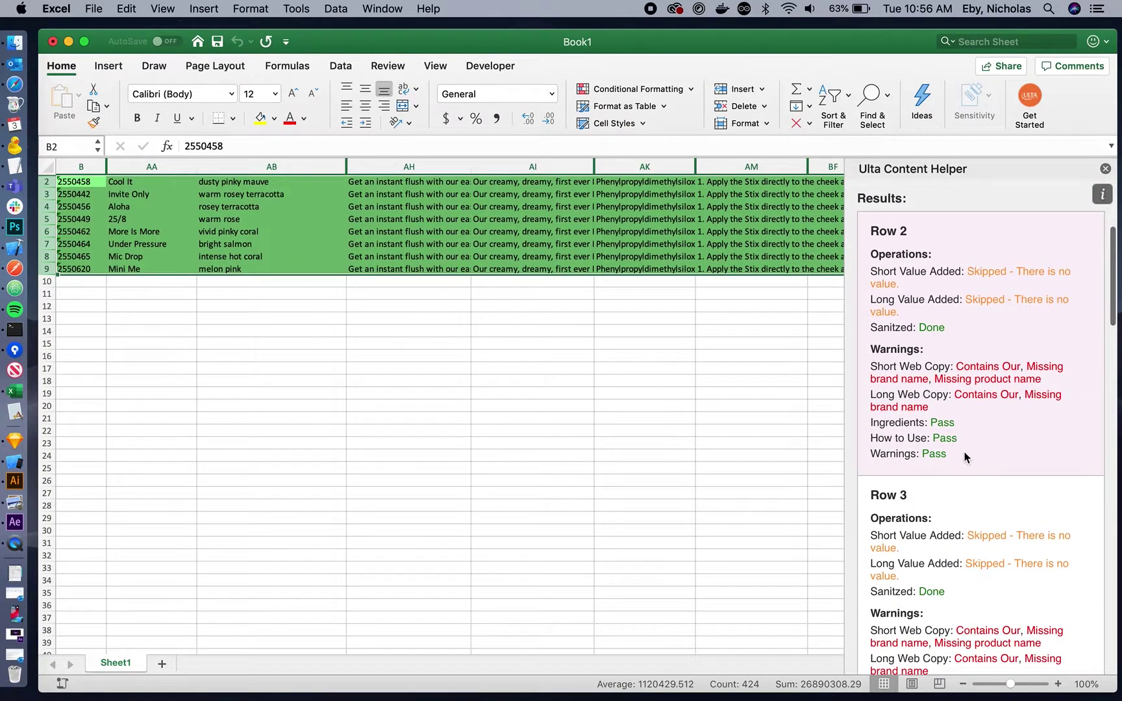
scroll(913, 357, "down", 15)
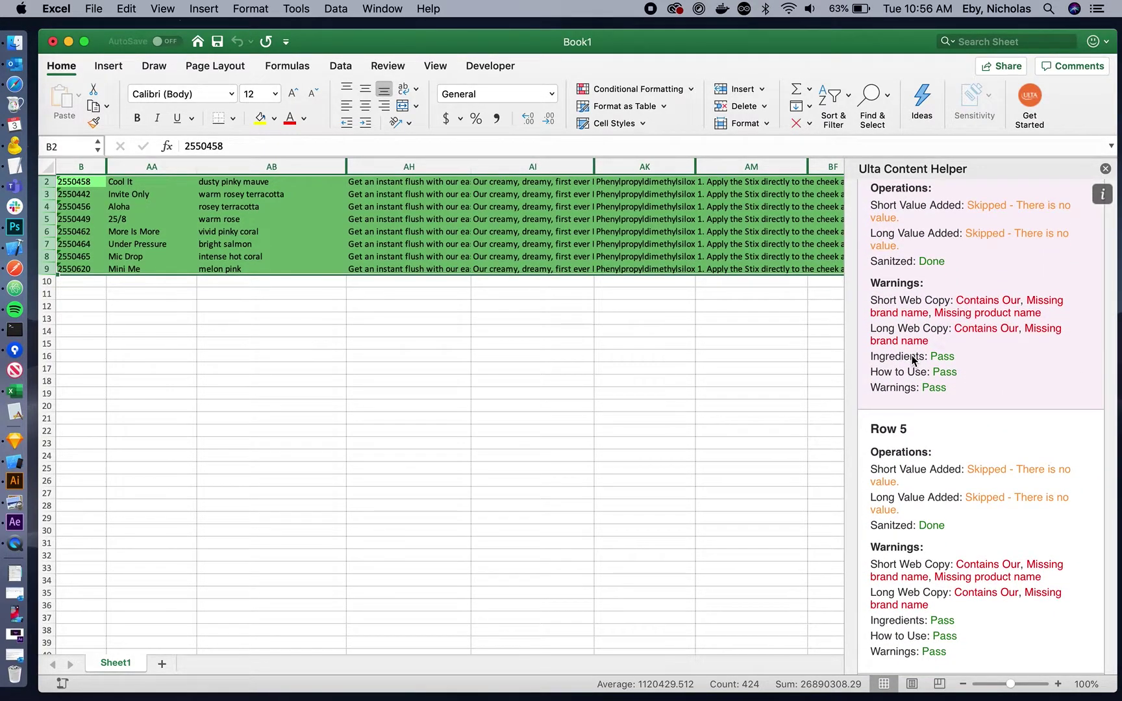
scroll(912, 359, "down", 20)
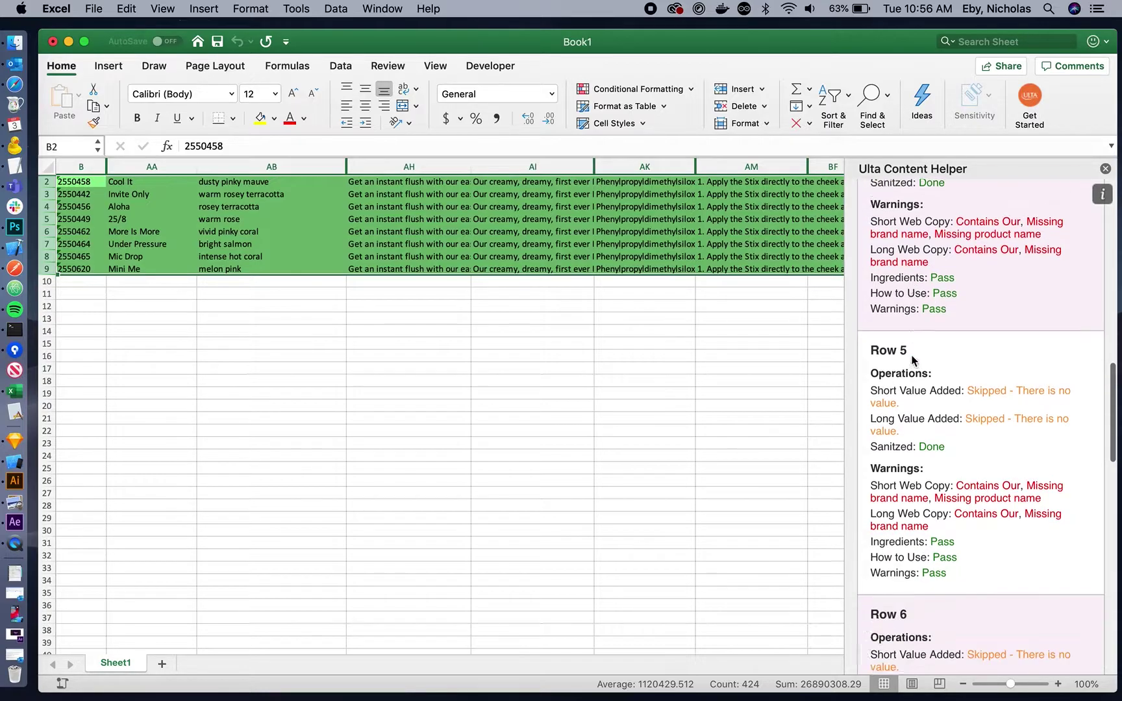
scroll(912, 359, "up", 20)
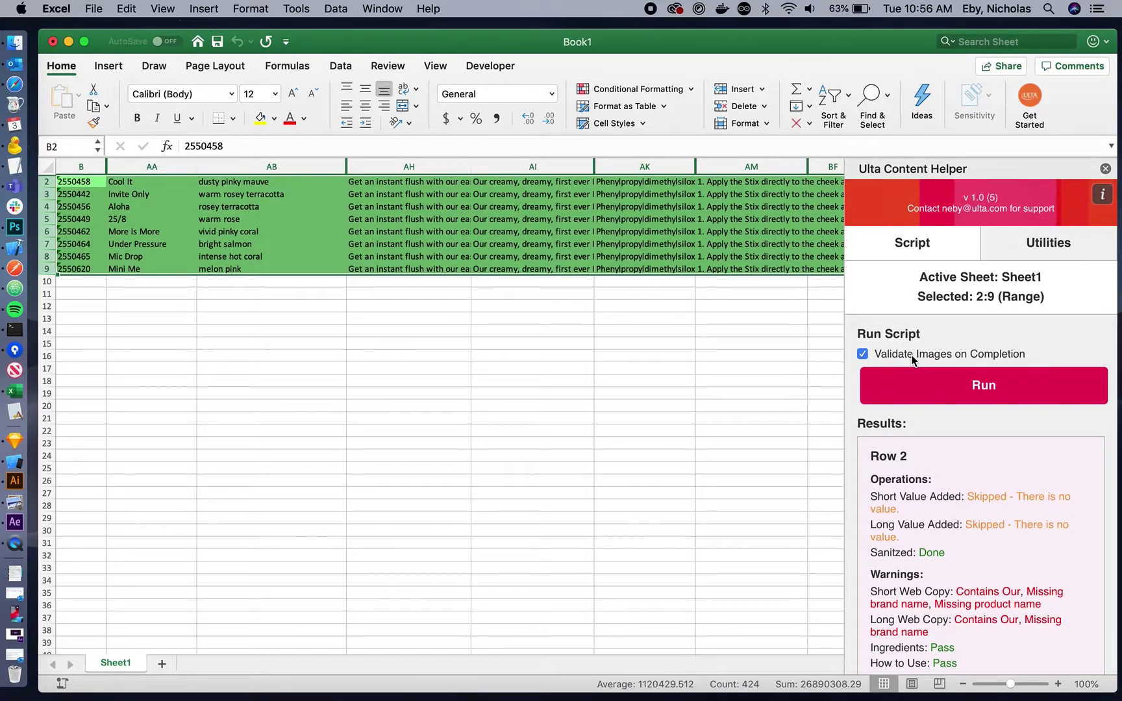
scroll(912, 359, "down", 5)
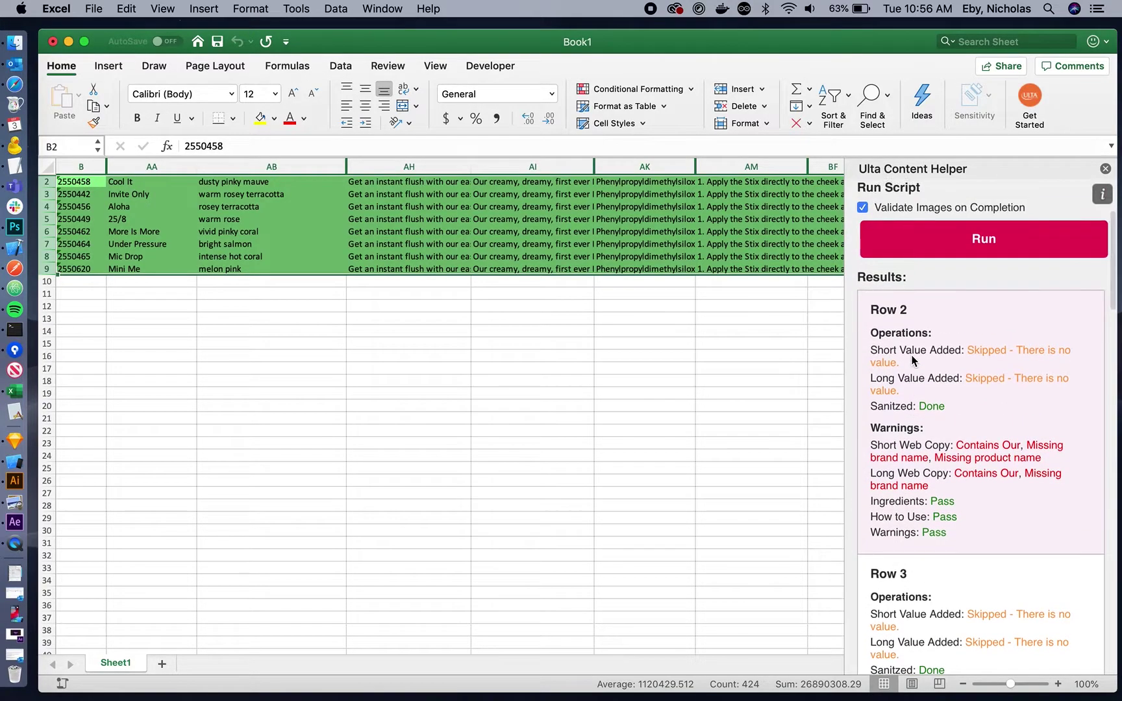
scroll(912, 359, "up", 3)
scroll(912, 359, "down", 15)
scroll(912, 360, "up", 15)
- Select product rows 2 to 9 in full on Sheet1
left_click_drag(46, 181, 47, 244)
left_click(114, 256)
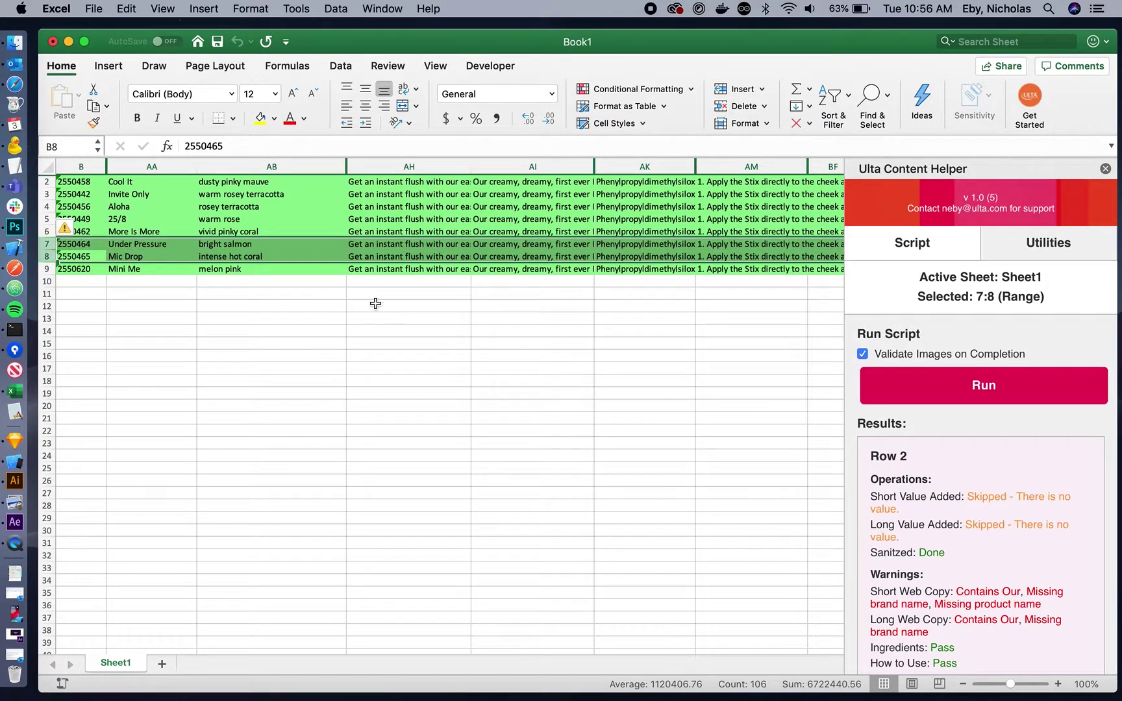
left_click(178, 295)
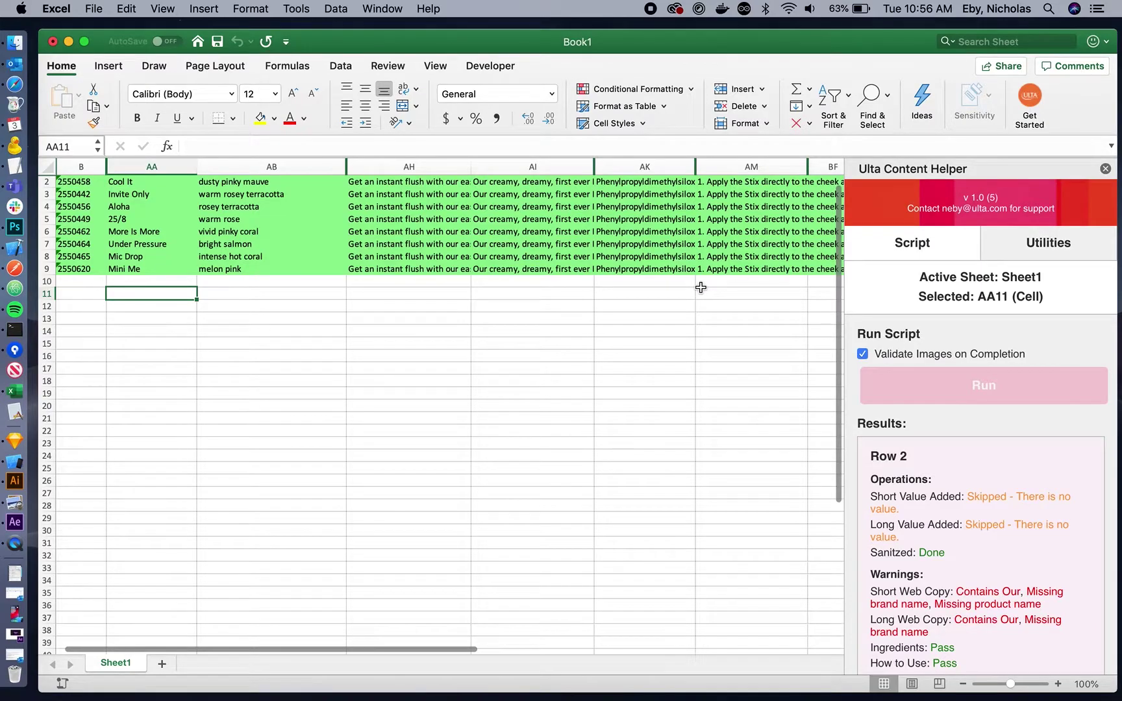
left_click_drag(47, 188, 46, 277)
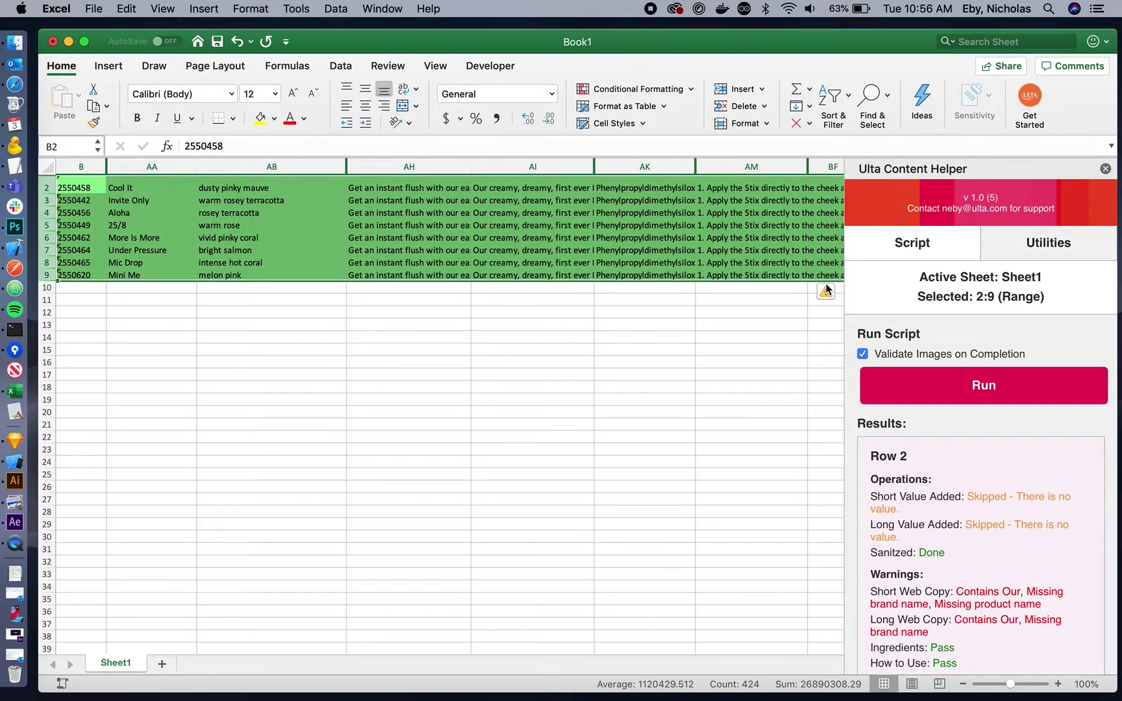
- Look up "sha" with the add-in's Category Lookup utility and clear the search
left_click(1020, 250)
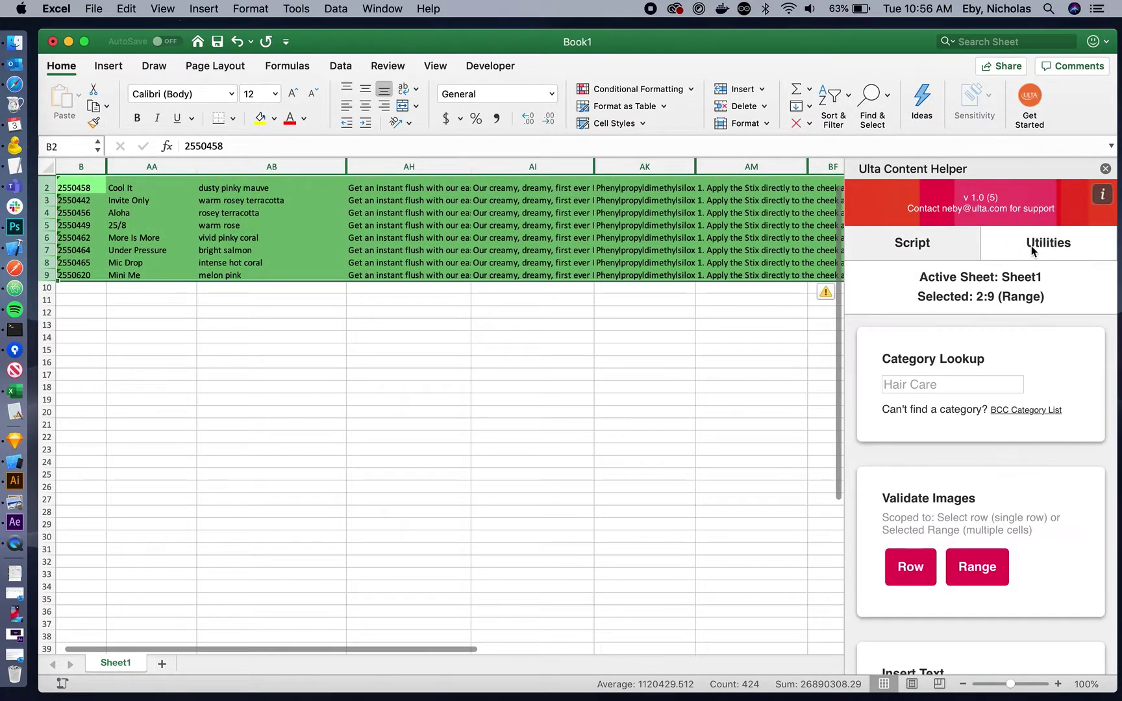
left_click(934, 388)
type("sha")
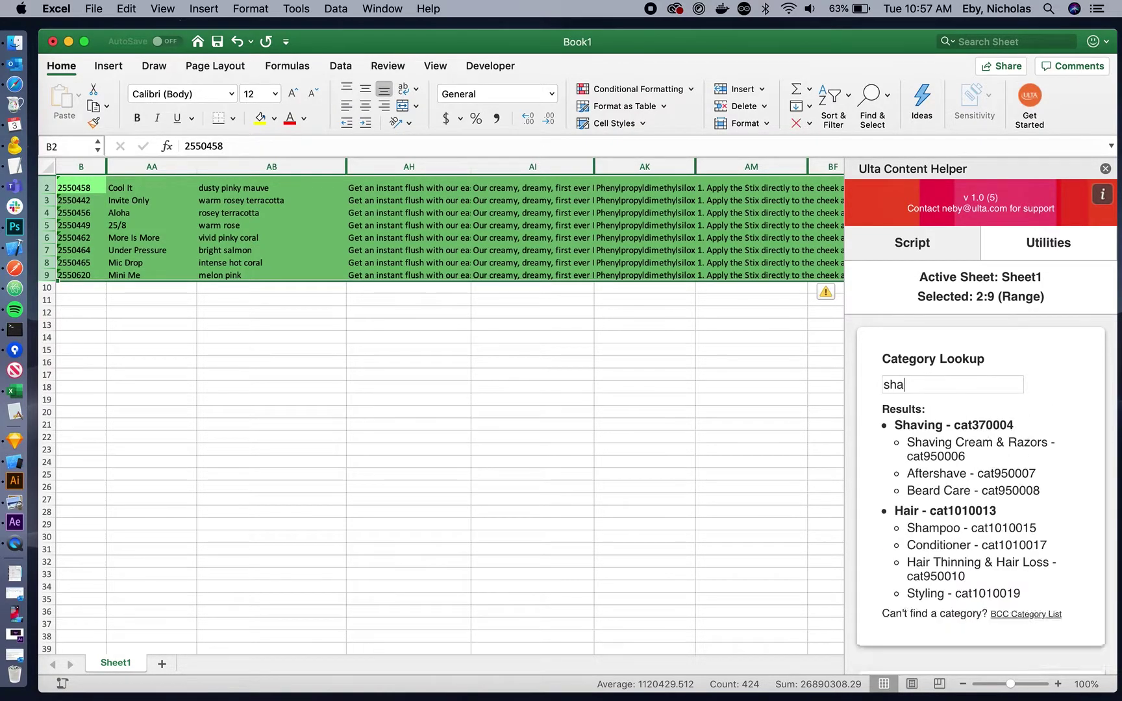
key("BackSpace")
key("BackSpace")
key("BackSpace")
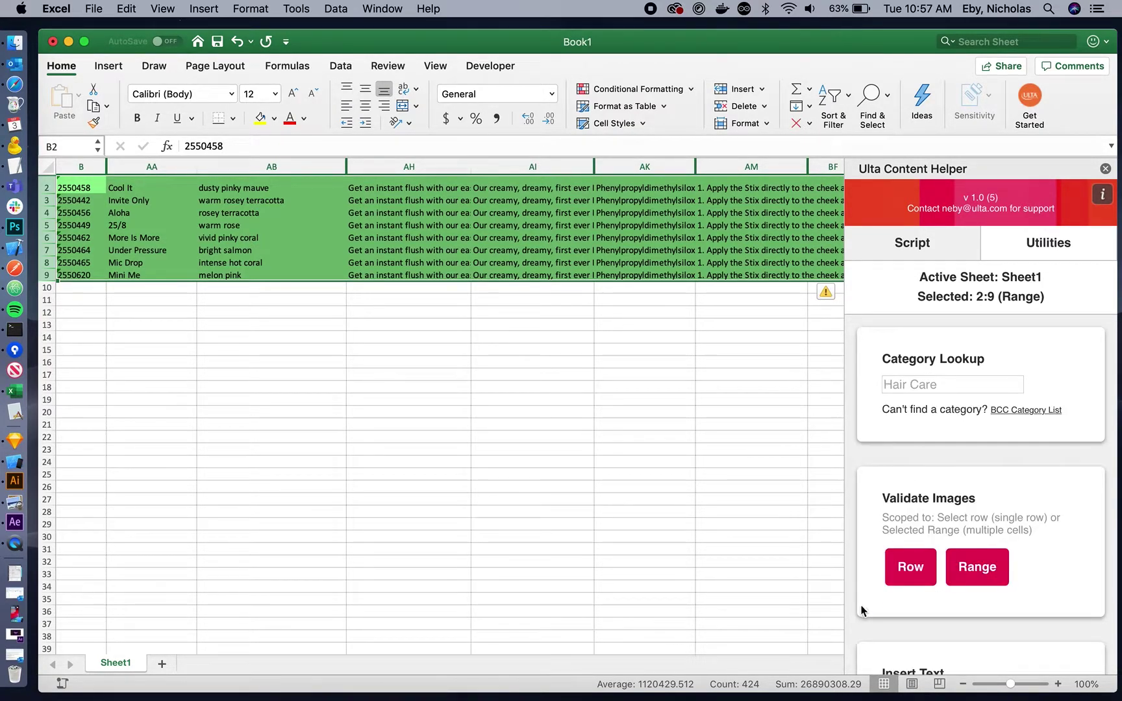
- Validate the images of the single product row at cell B3 and close the image window
left_click(480, 337)
key("ctrl+Home")
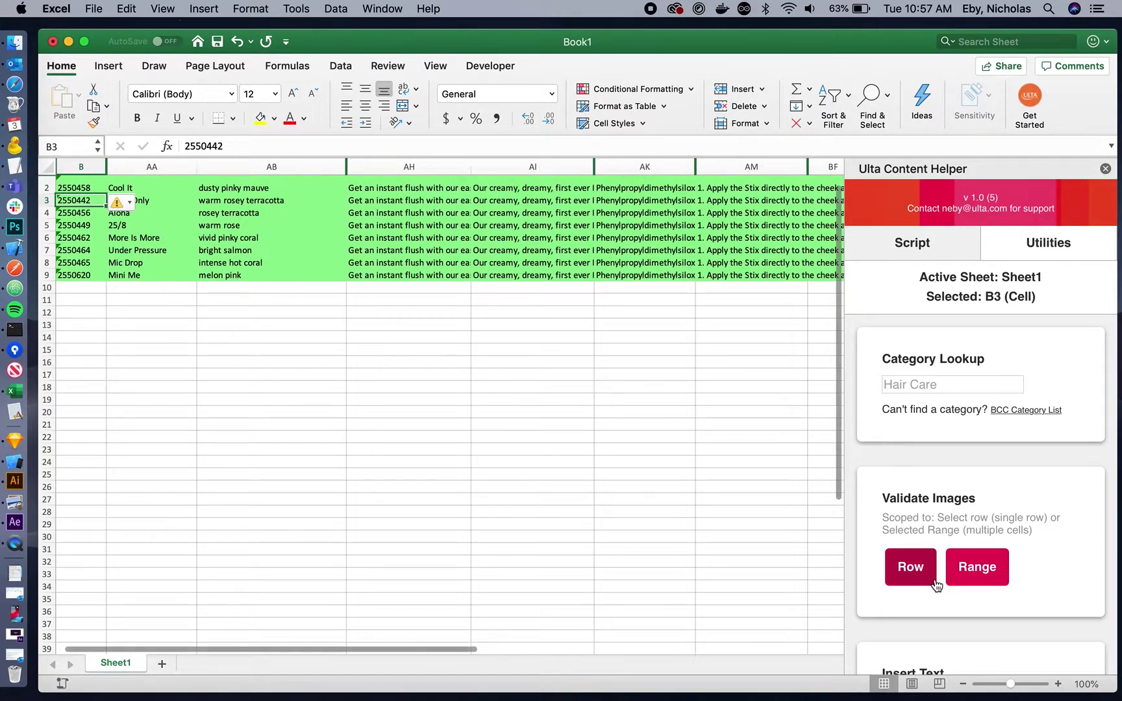
left_click(911, 567)
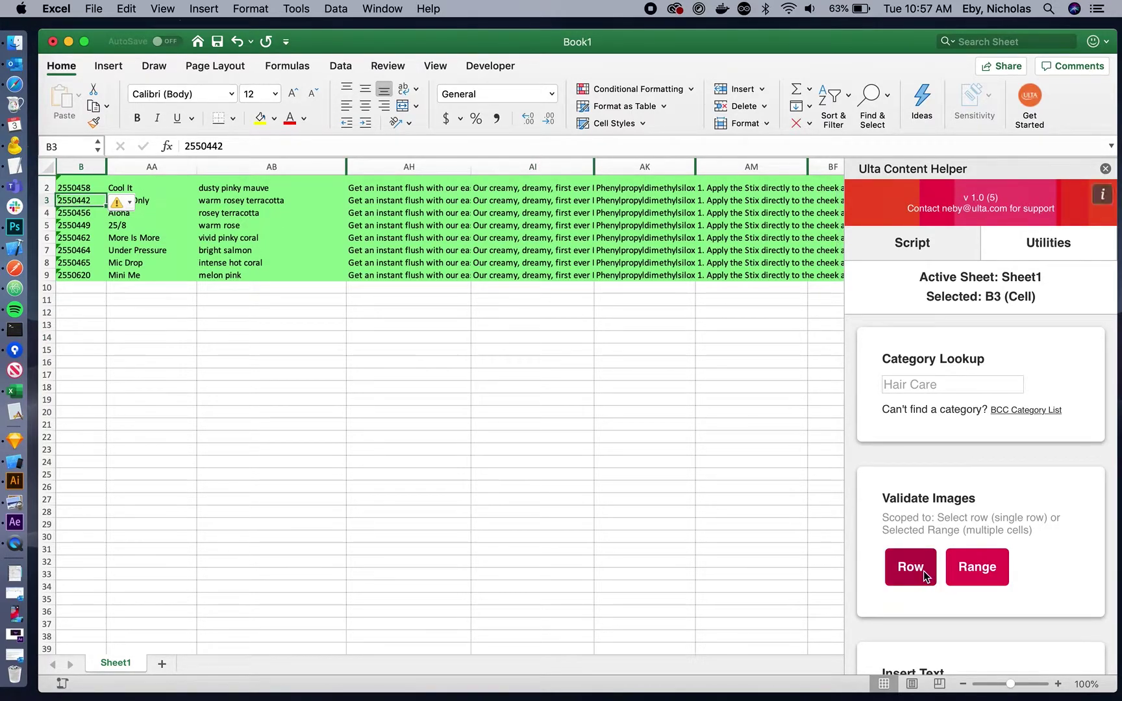
left_click(39, 27)
- Validate the images for the product range B4:B6 and close the image window
left_click_drag(74, 213, 74, 238)
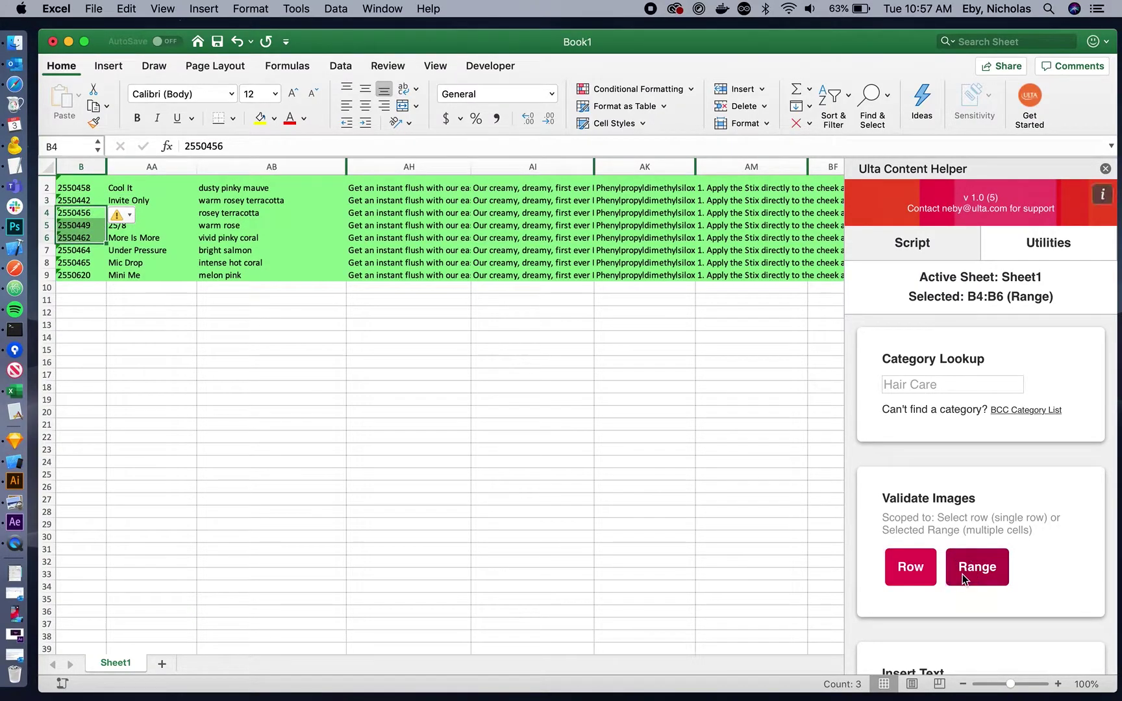
left_click(962, 574)
left_click(38, 26)
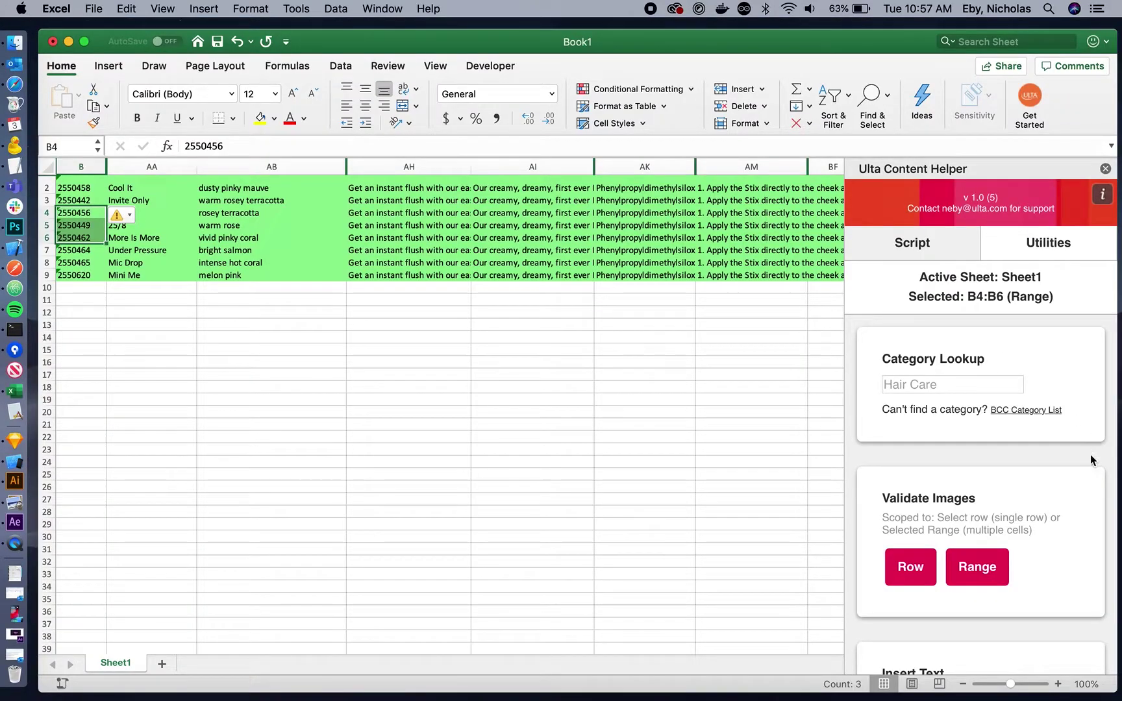
- Insert the Beauty Break text into cell AH15 and the Platinum Exclusive text into cell AH17
scroll(1082, 453, "down", 5)
left_click(645, 437)
left_click(469, 349)
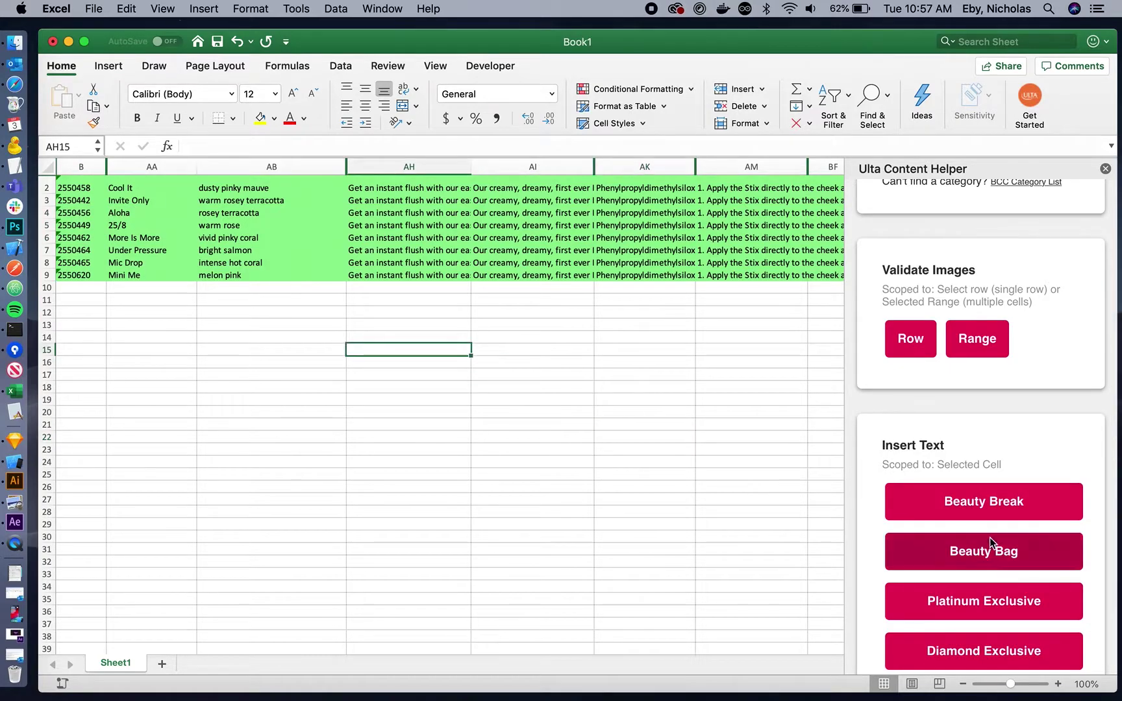
left_click(983, 501)
left_click(432, 372)
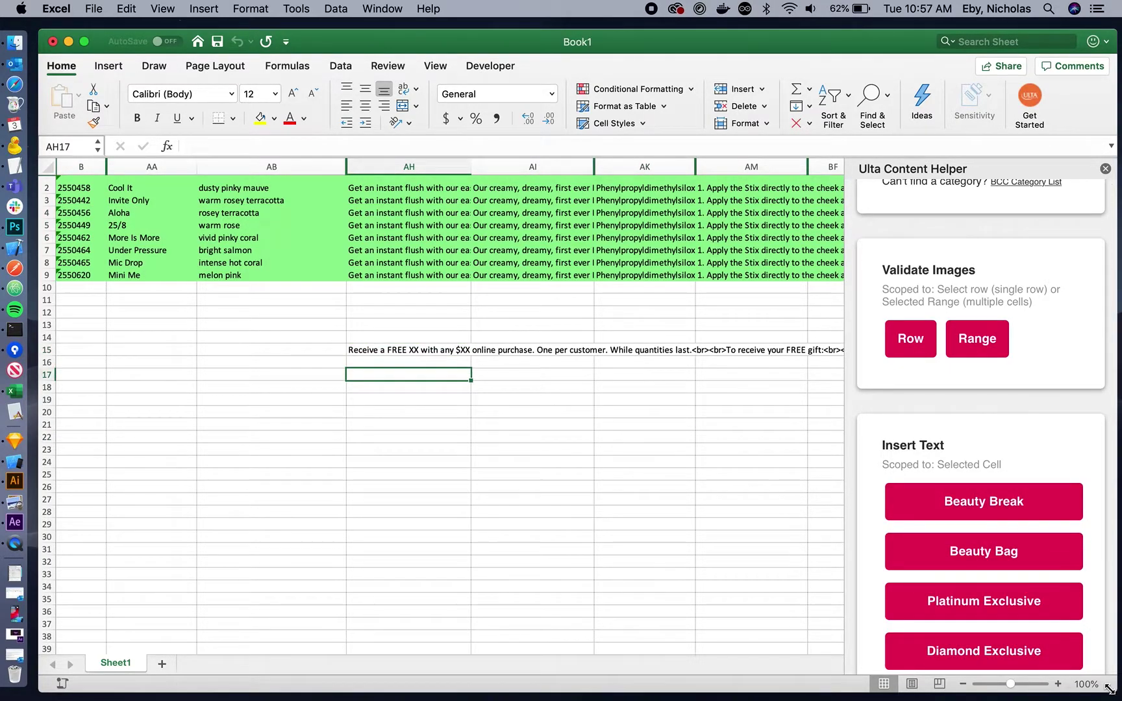
left_click(976, 599)
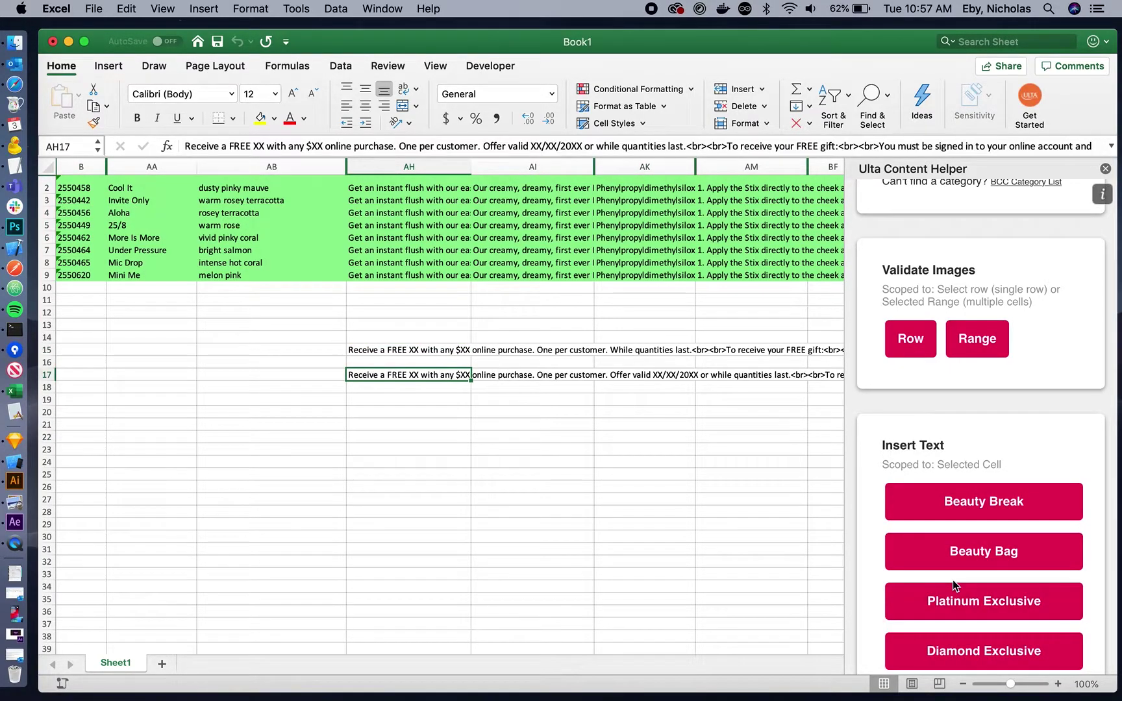
- Preview the HTML content of cell AH2 and of cell AH5 with the Preview HTML utility
scroll(953, 579, "down", 10)
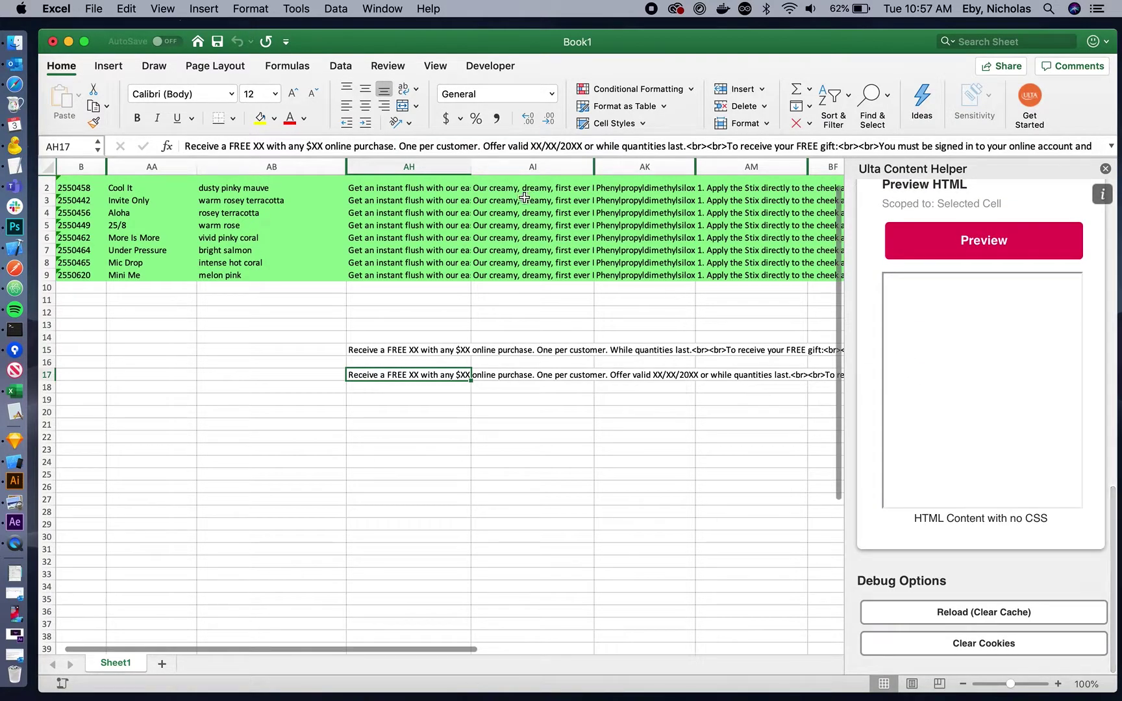
left_click(413, 186)
left_click(953, 241)
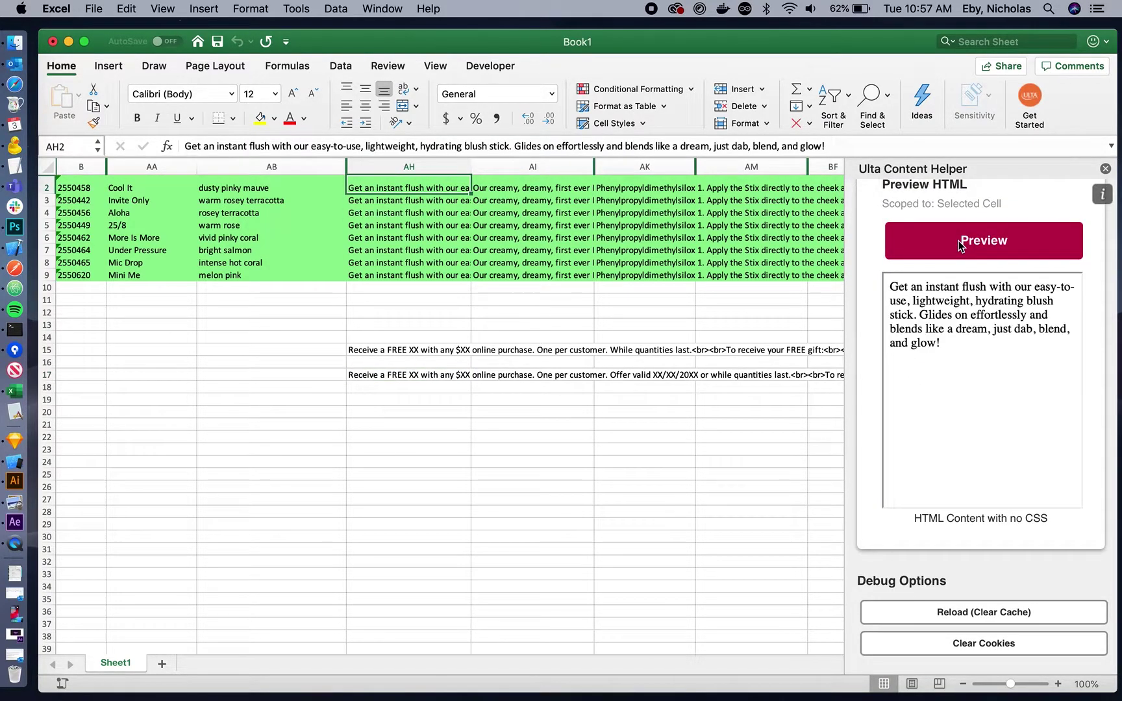
left_click(424, 220)
left_click(923, 239)
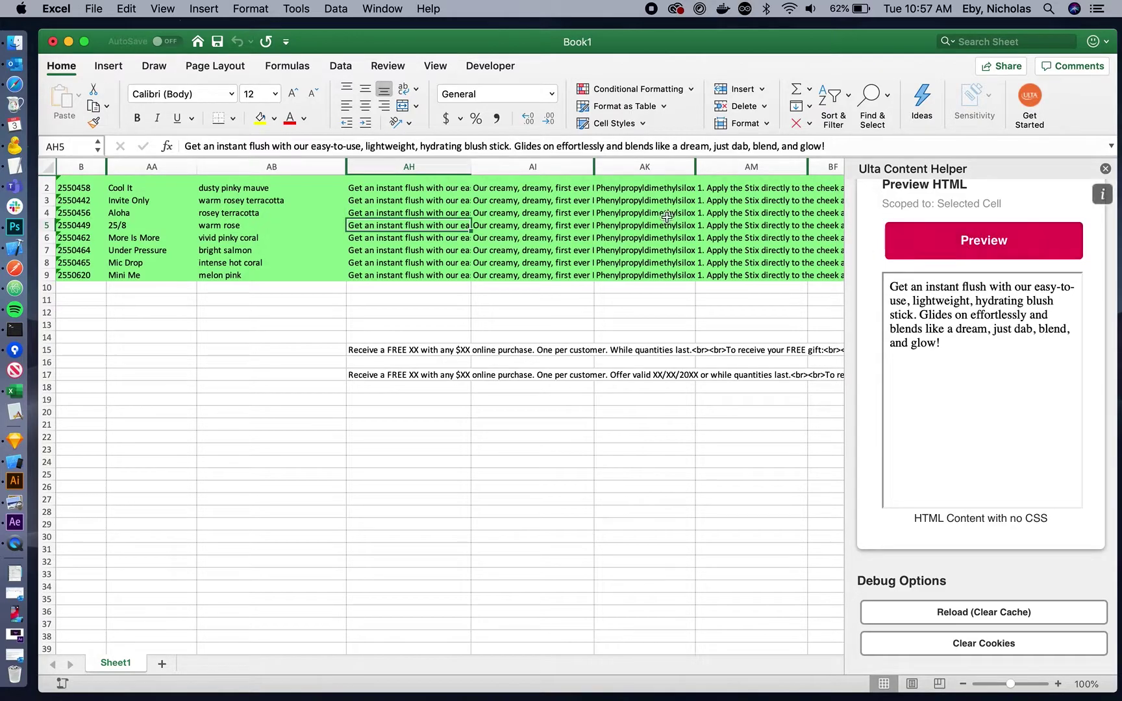
- Preview the HTML content of ingredients cell AK5 with the Preview HTML utility and look through the rendered text
left_click(607, 224)
left_click(972, 232)
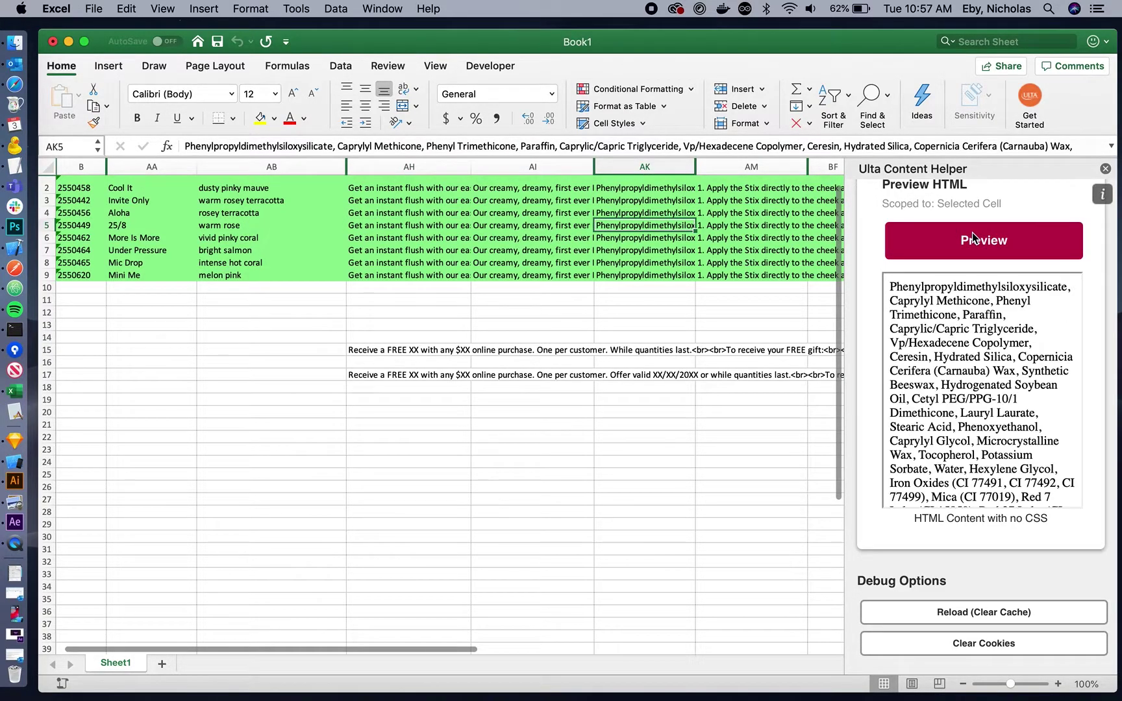
scroll(992, 424, "down", 2)
scroll(992, 429, "up", 2)
scroll(992, 429, "down", 1)
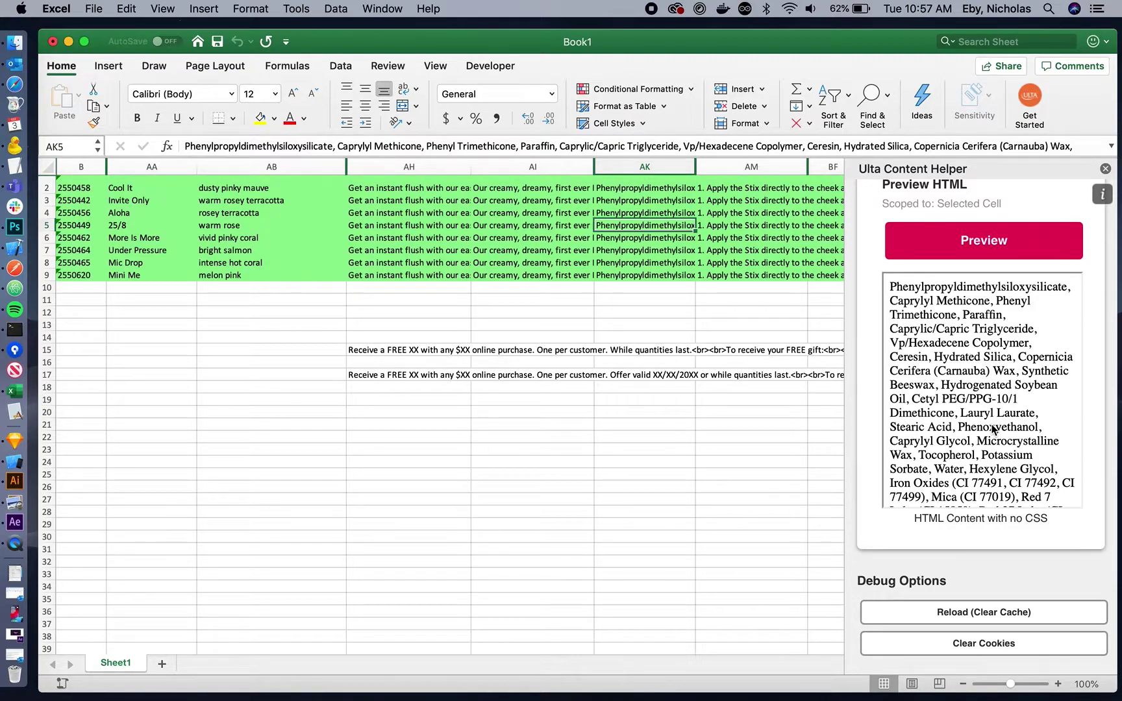
scroll(992, 429, "up", 1)
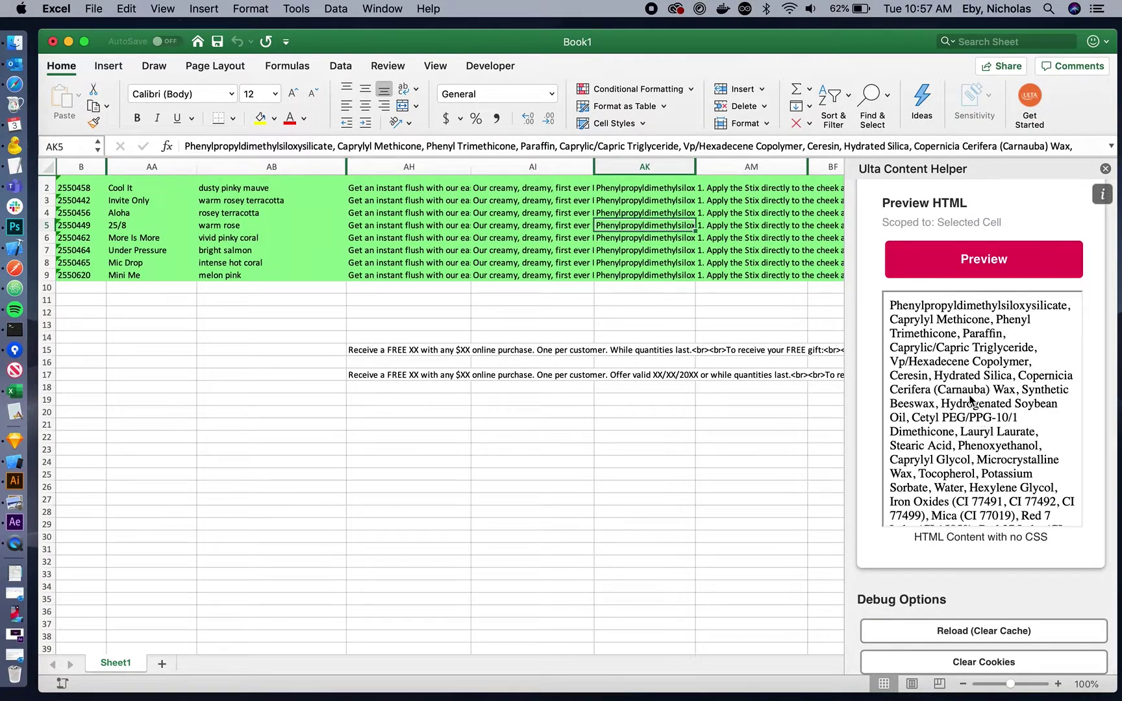
scroll(935, 399, "down", 3)
scroll(935, 400, "up", 3)
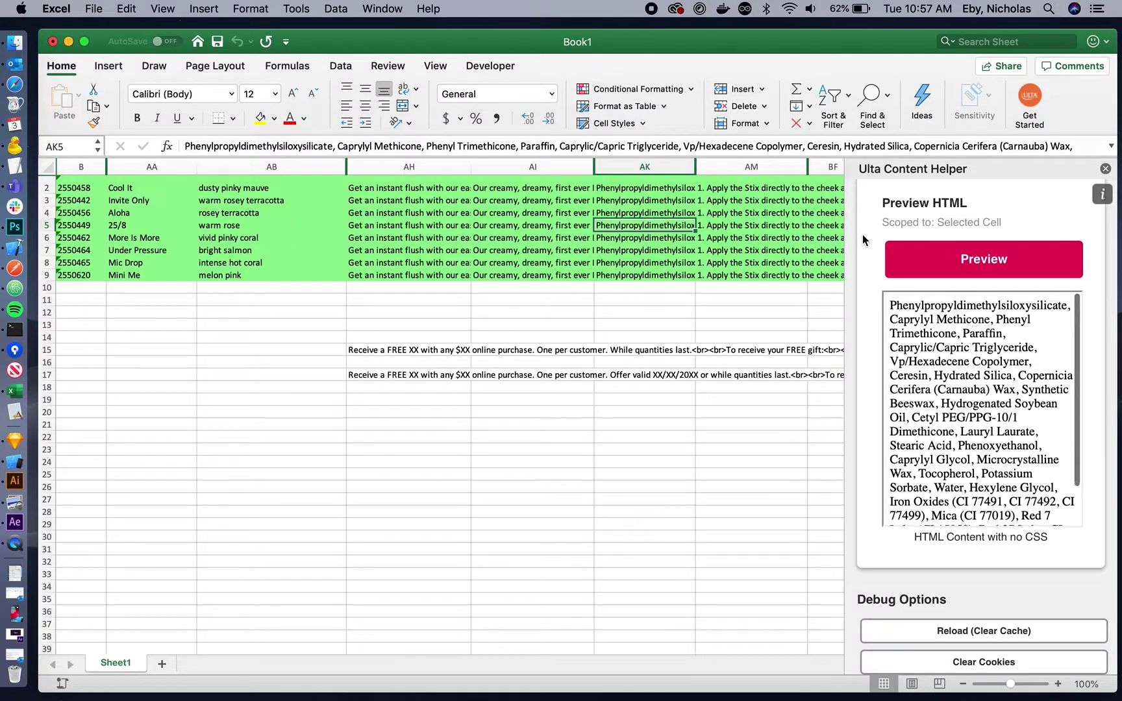
- Return to the Script view of the Ulta Content Helper to show the script's results
scroll(862, 234, "up", 10)
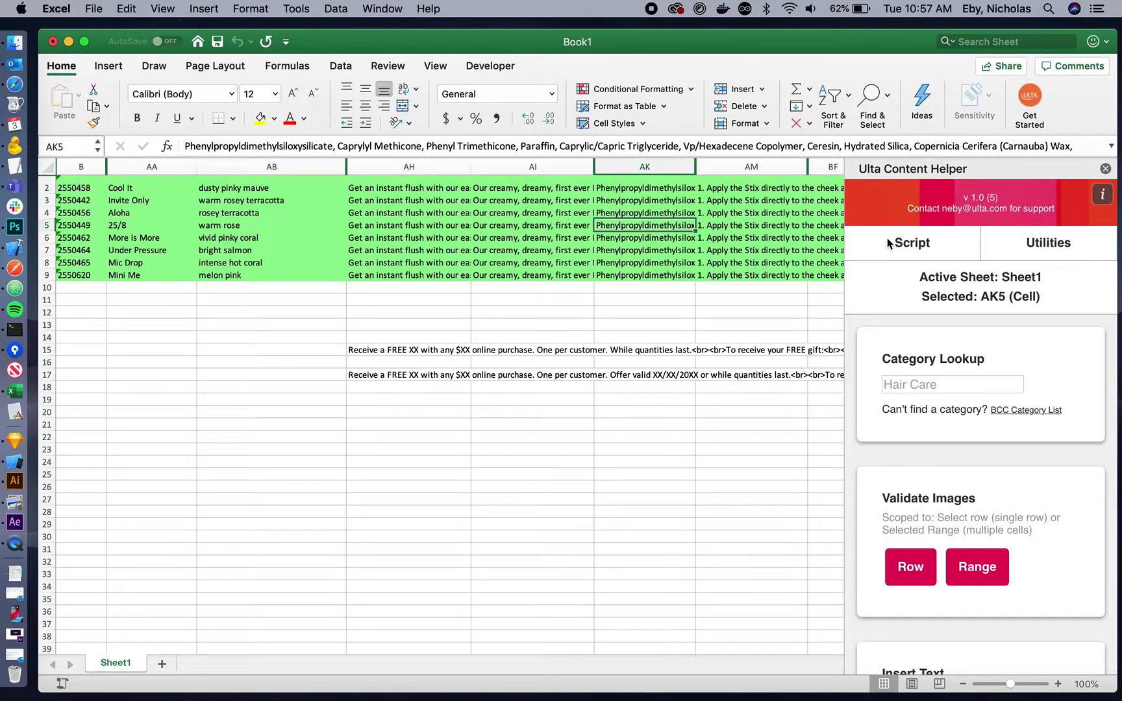
left_click(887, 242)
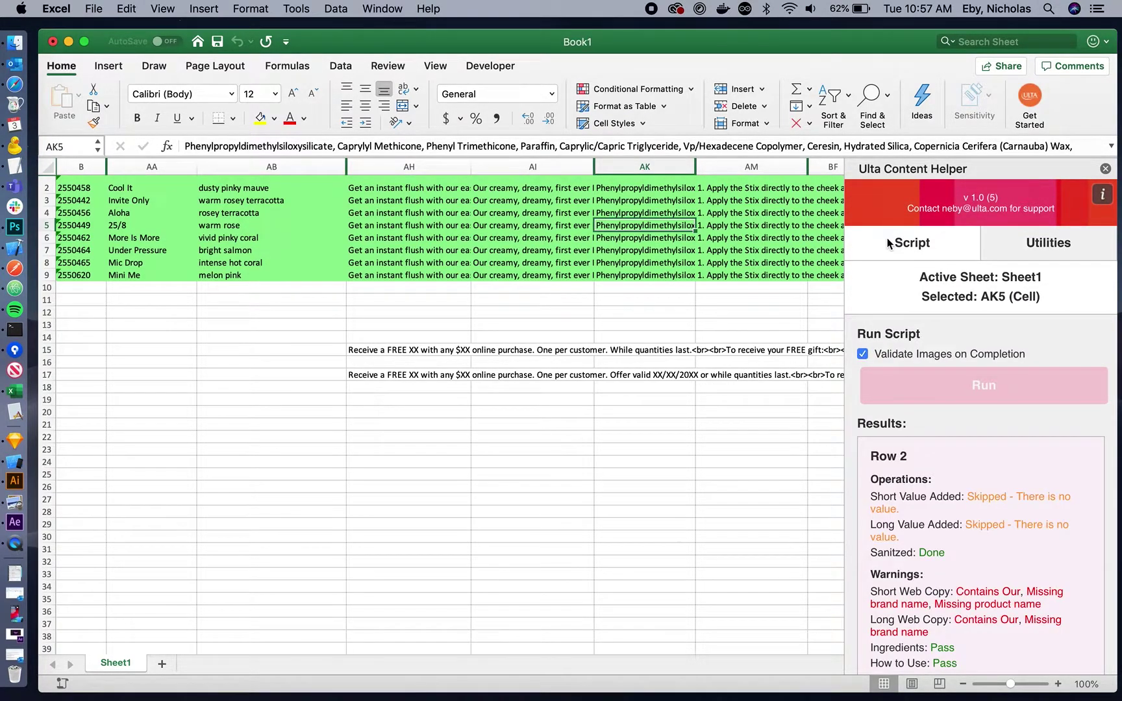